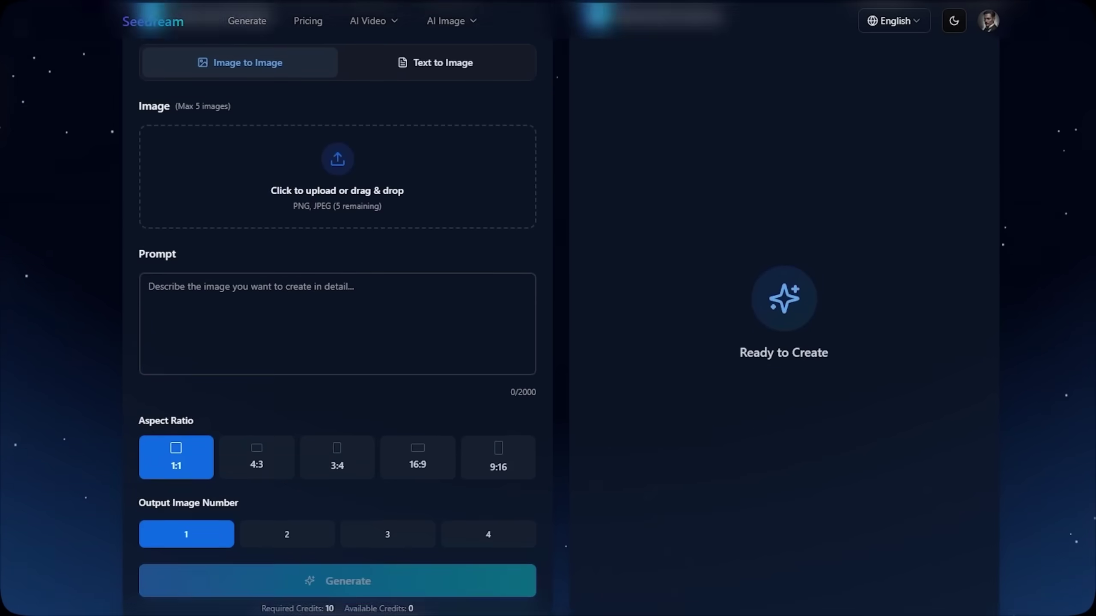
Start a prompt with 'epic s' and play the Lo-Fi track I Belong To You.
scroll(548, 308, "down", 10)
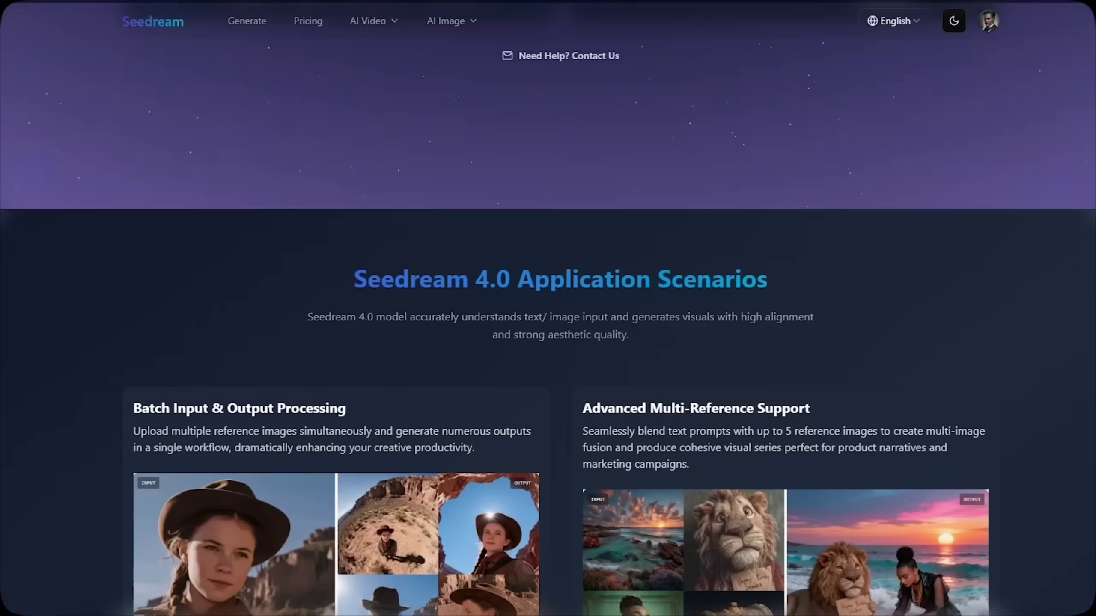
scroll(548, 308, "down", 10)
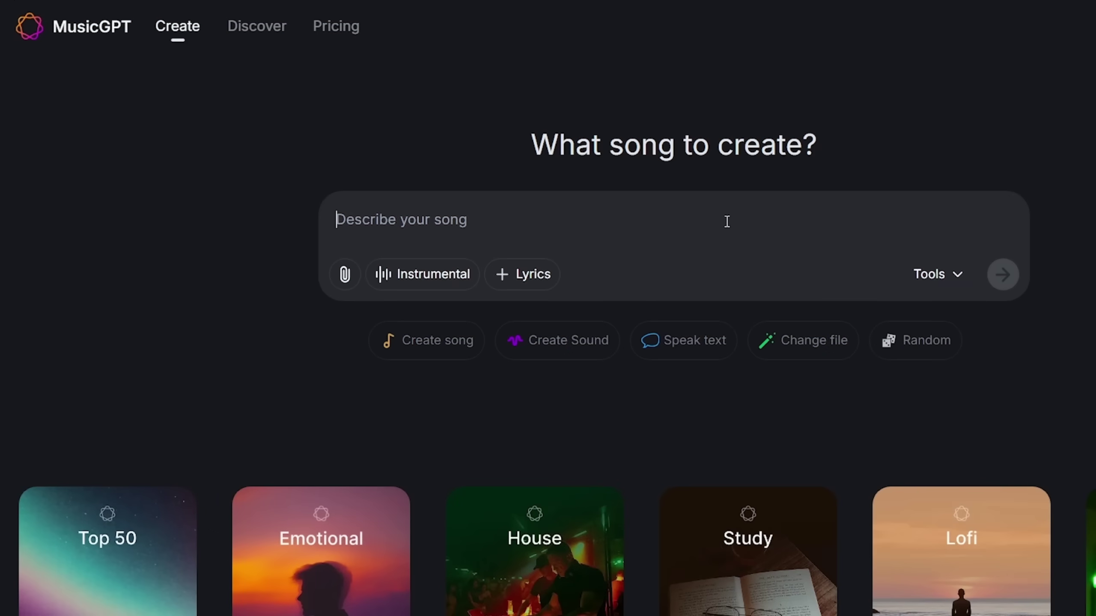
type("epic s")
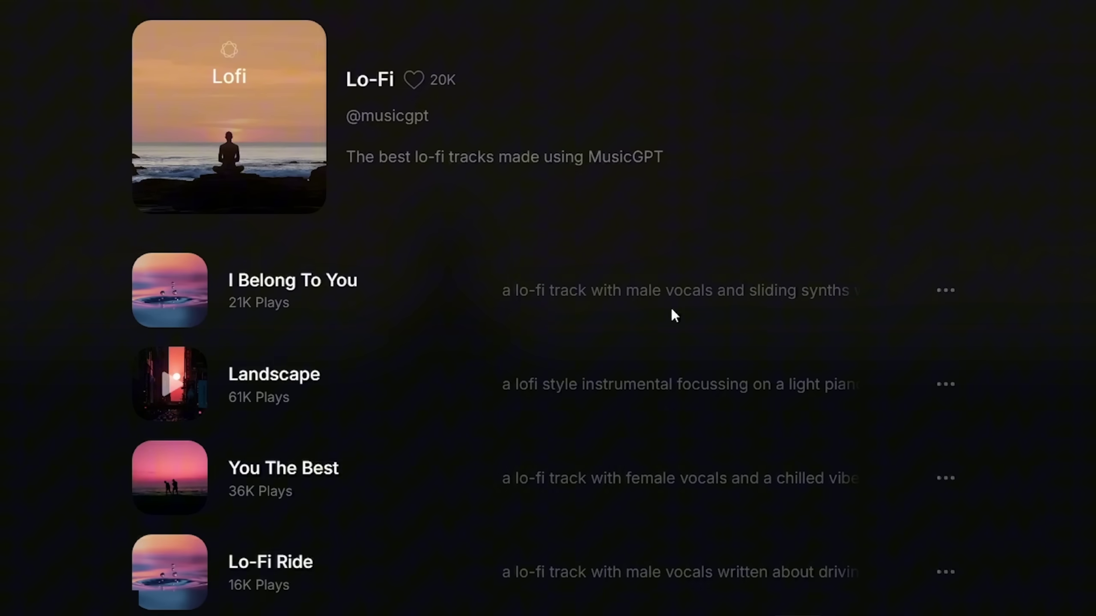
left_click(164, 290)
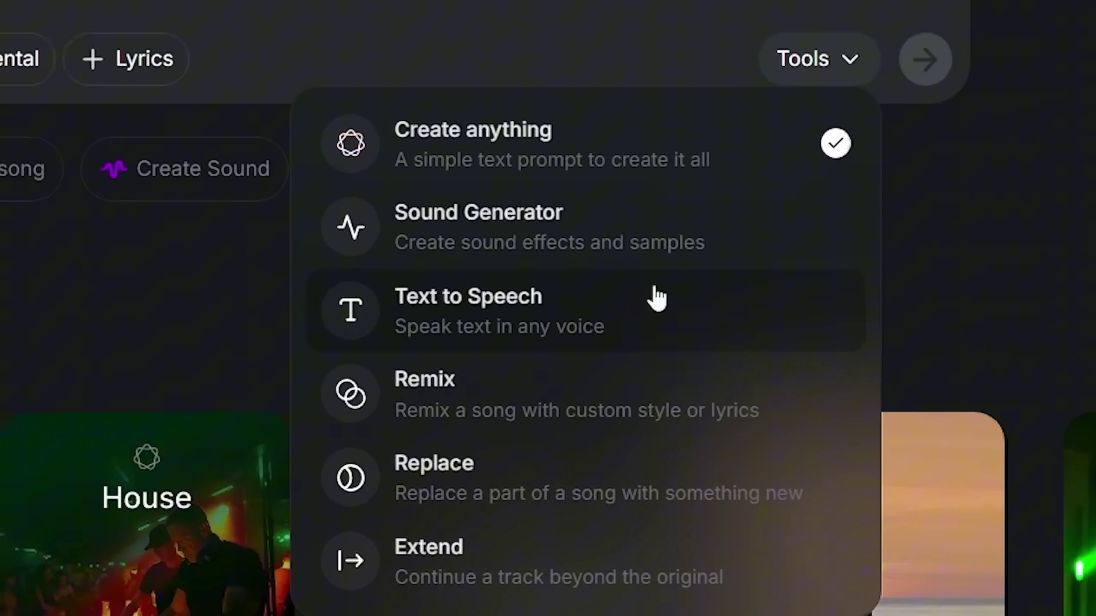
Switch to Text to Speech, refresh the Random suggestions, and describe an EDM song for a gaming video.
left_click(625, 278)
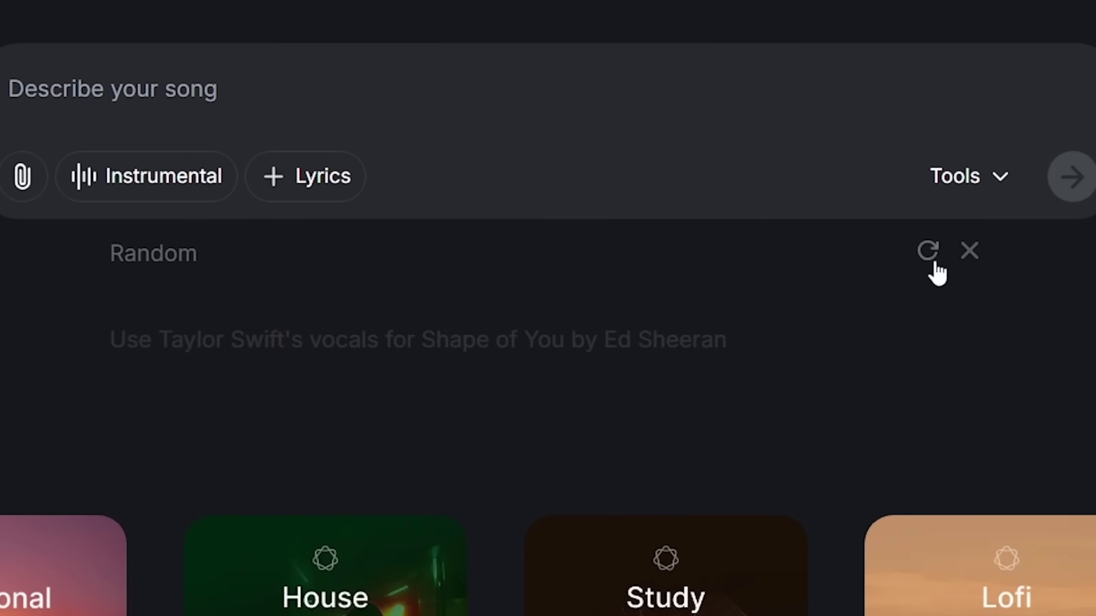
left_click(933, 263)
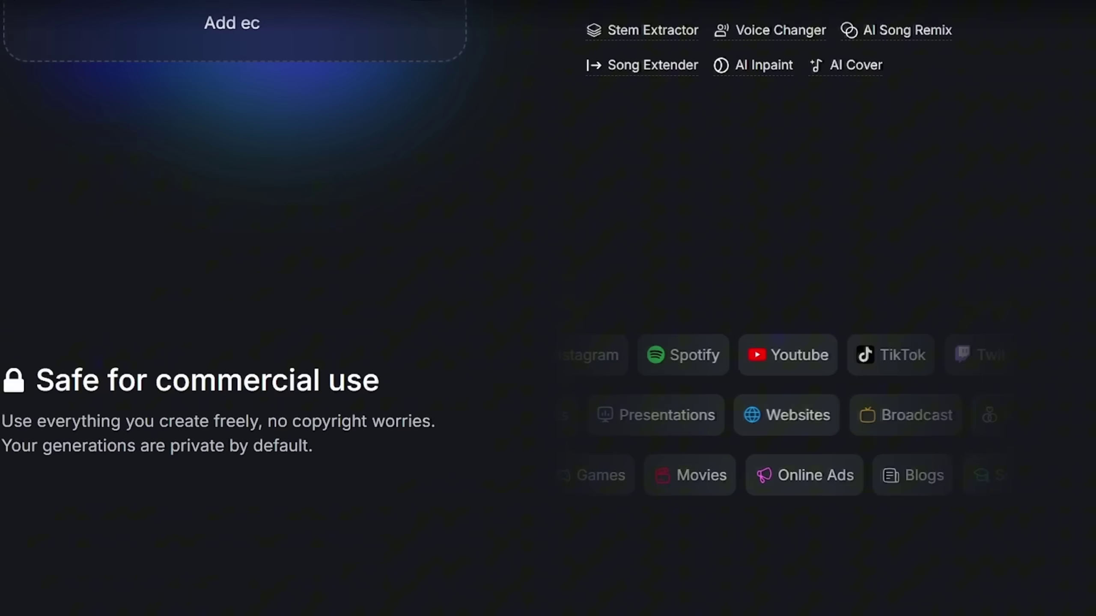
scroll(932, 610, "down", 15)
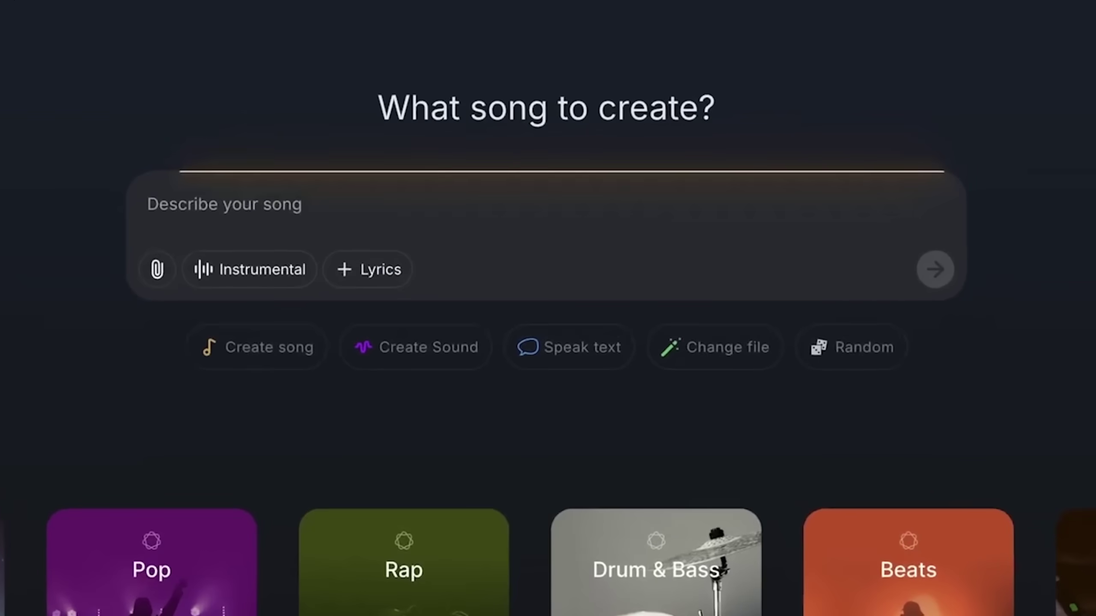
type("Create an EDM son")
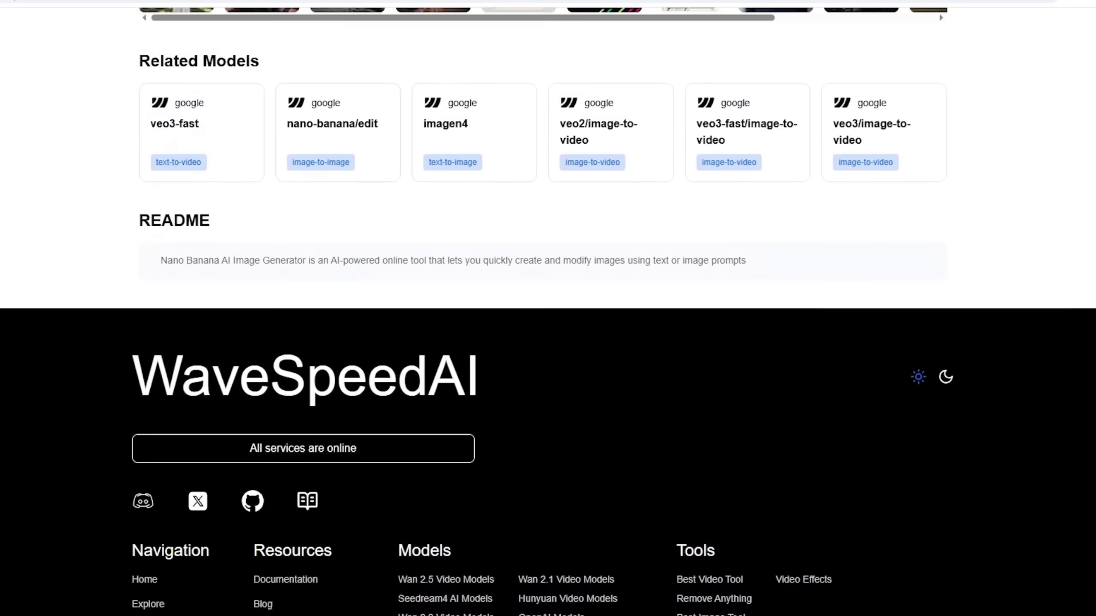
Generate the vintage bicycle image on google/nano-banana/text-to-image, then browse the Explore catalogue.
scroll(547, 308, "up", 10)
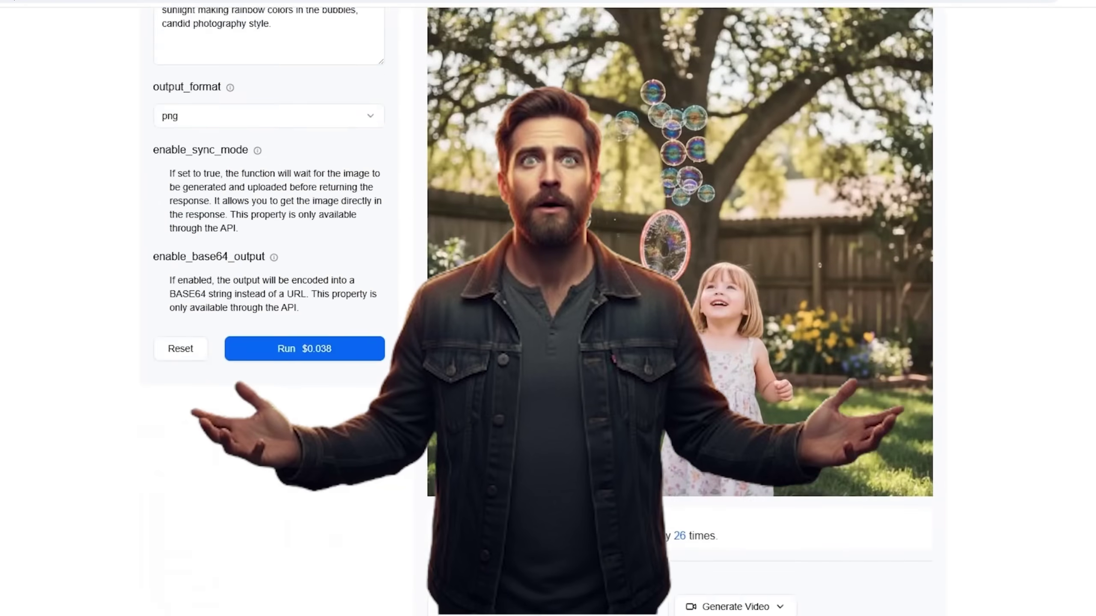
scroll(548, 308, "up", 5)
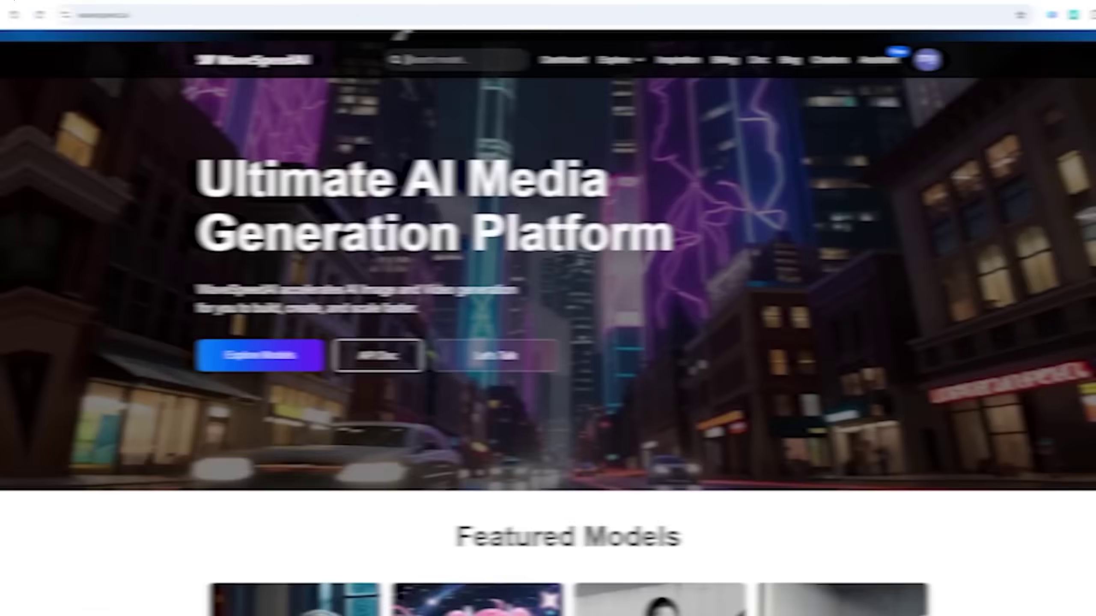
scroll(547, 309, "down", 15)
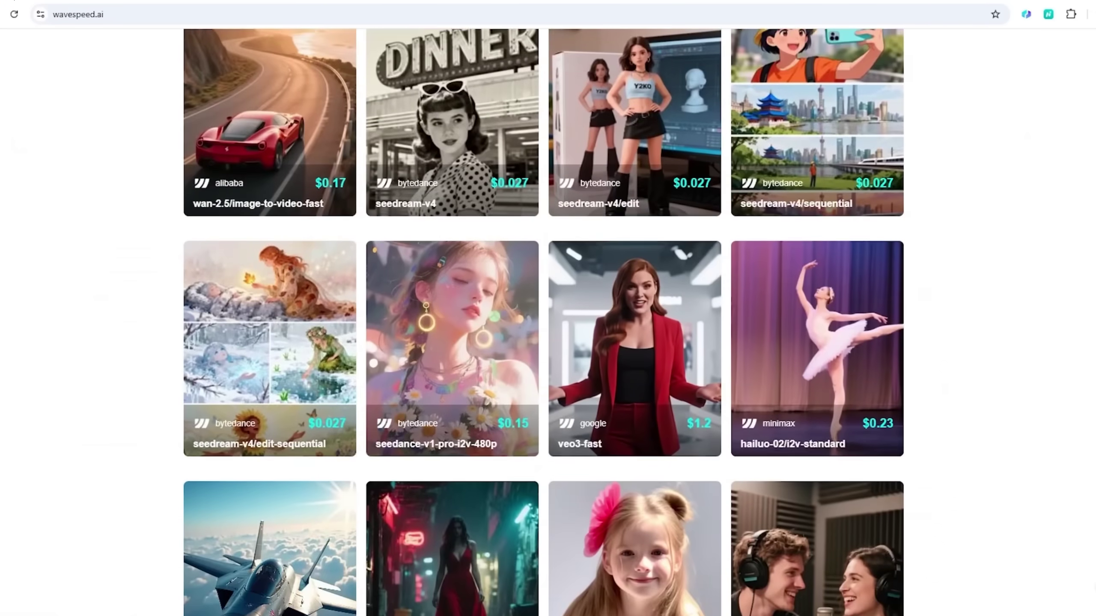
scroll(548, 308, "down", 5)
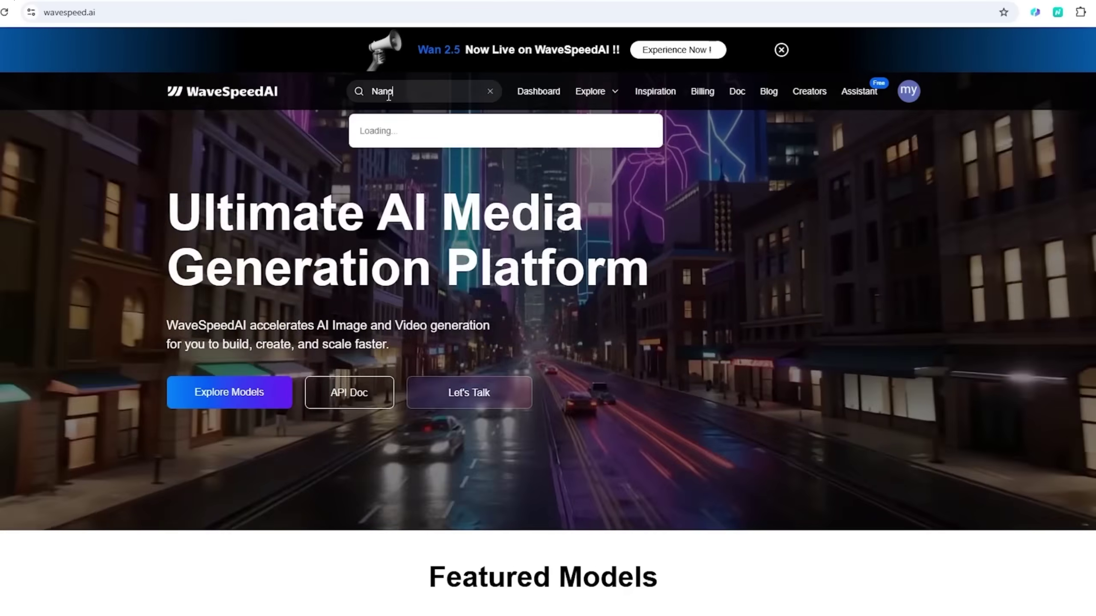
type("Banana")
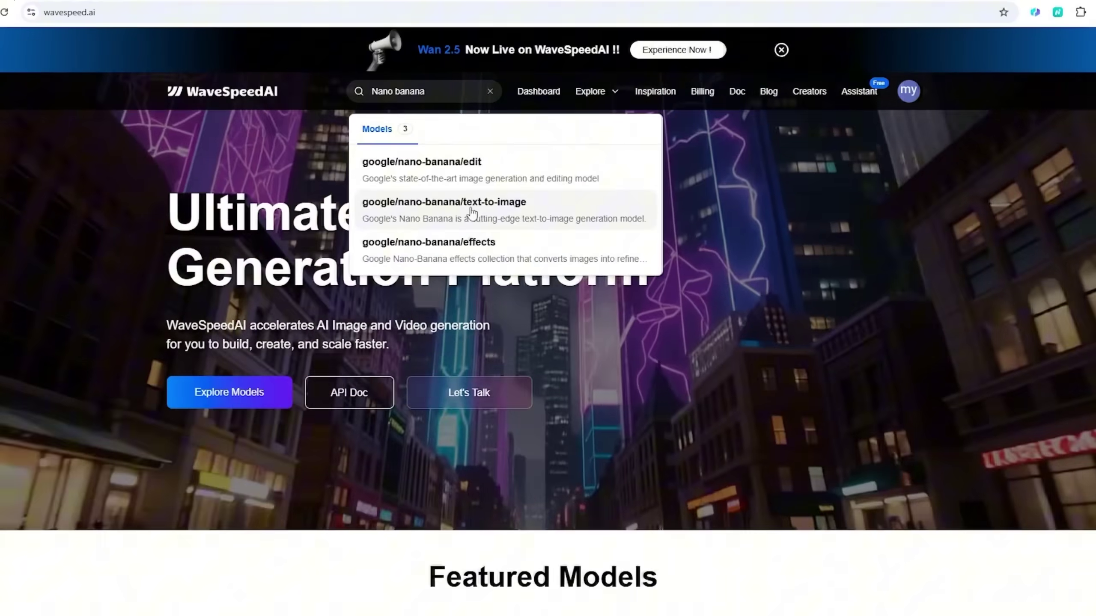
left_click(468, 208)
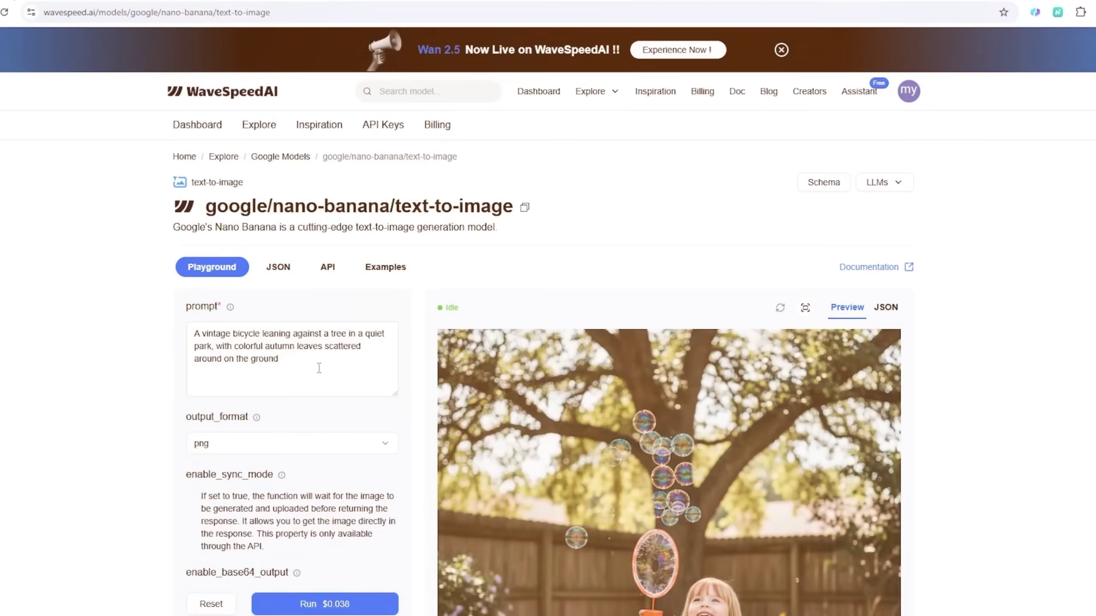
left_click(324, 603)
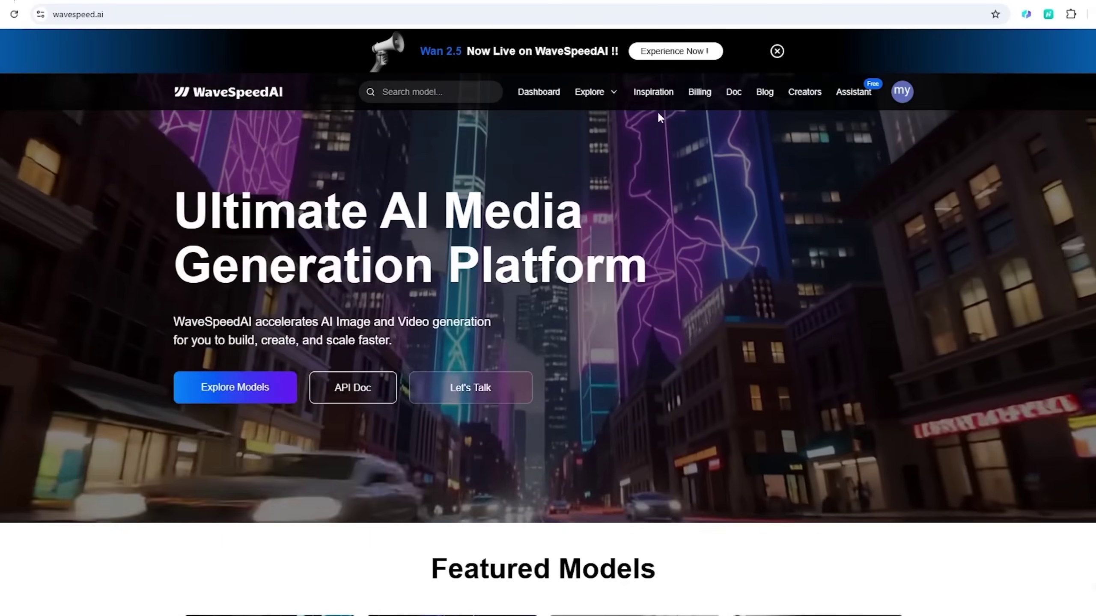
left_click(600, 87)
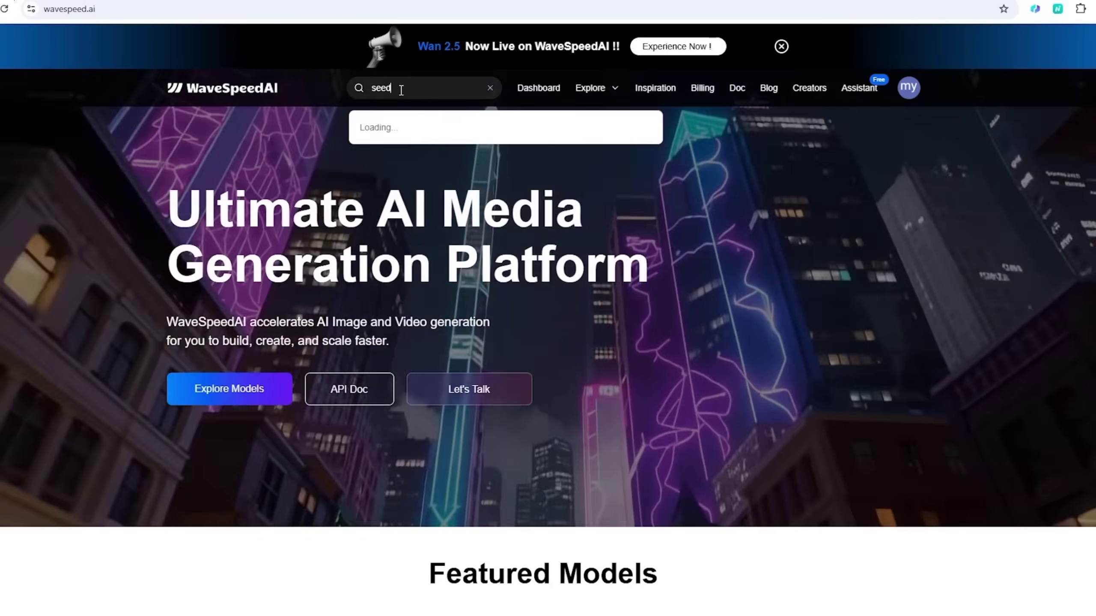
Open bytedance/seedream-v4 and generate the 2048×2048 autumn bicycle image.
type("ream")
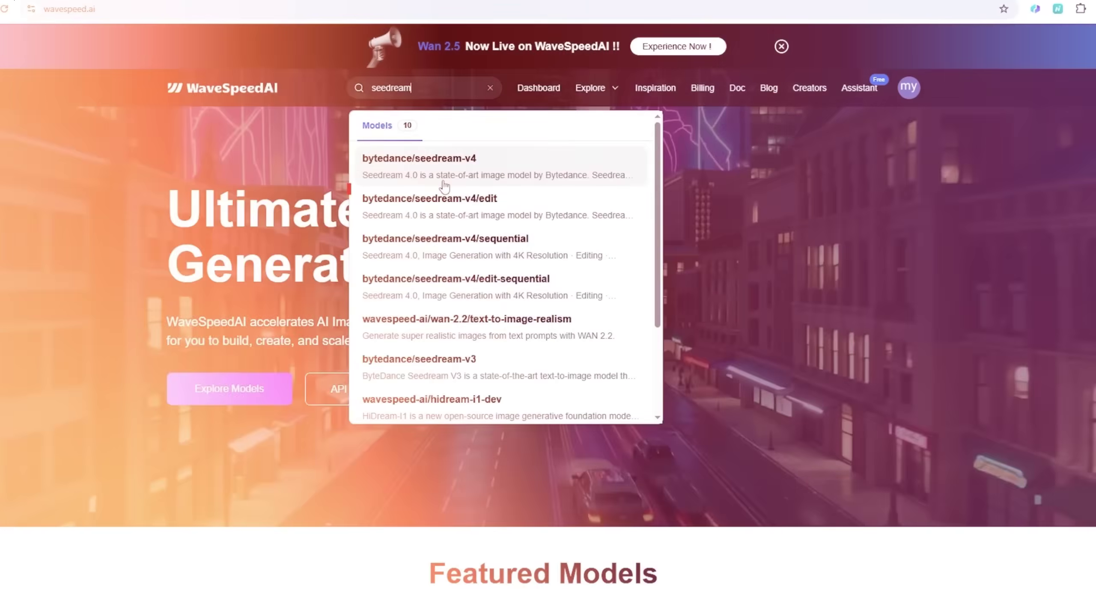
left_click(444, 188)
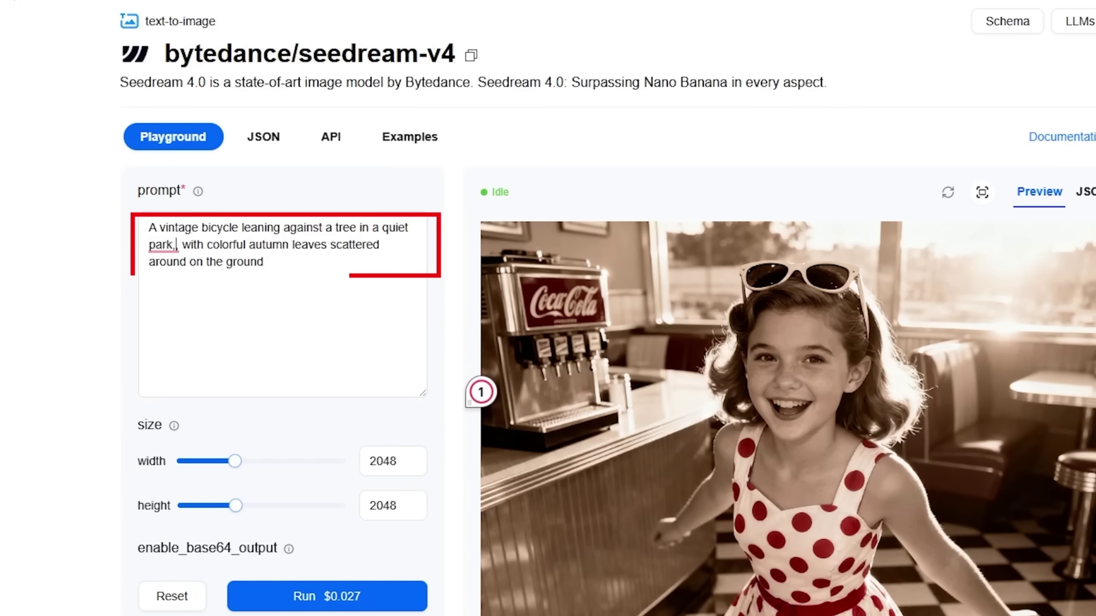
scroll(427, 368, "down", 5)
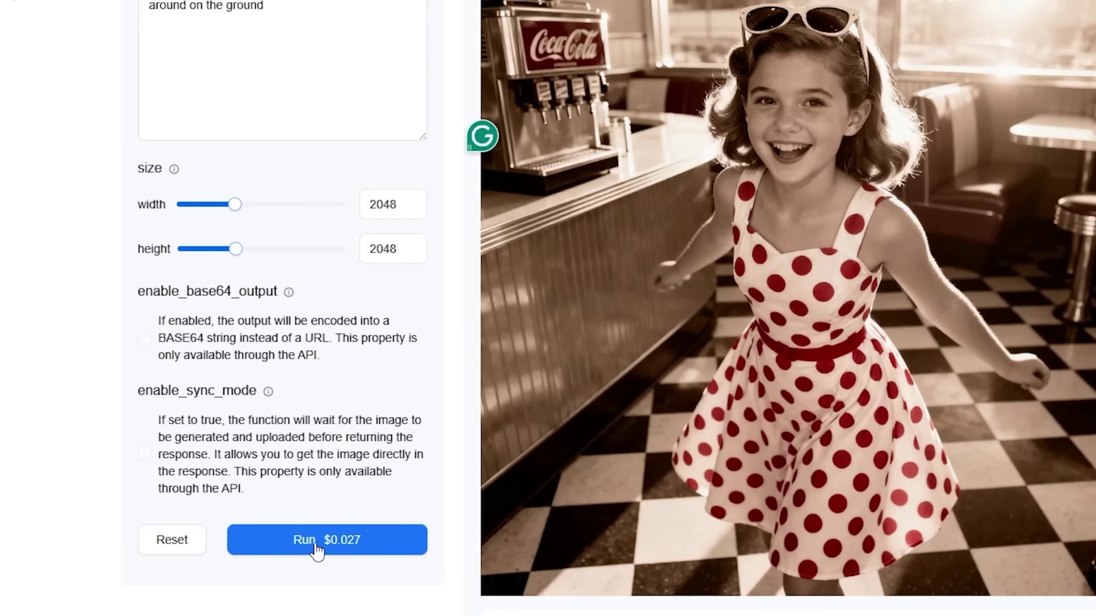
left_click(316, 545)
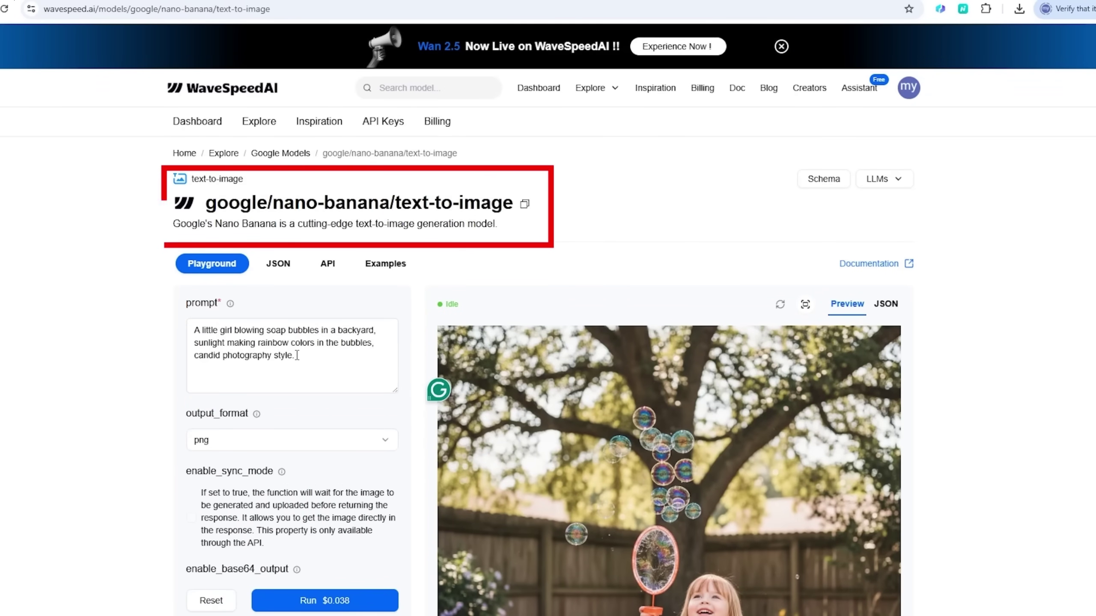
Run the autumn bicycle prompt on Nano Banana and scroll to its result.
scroll(296, 353, "down", 4)
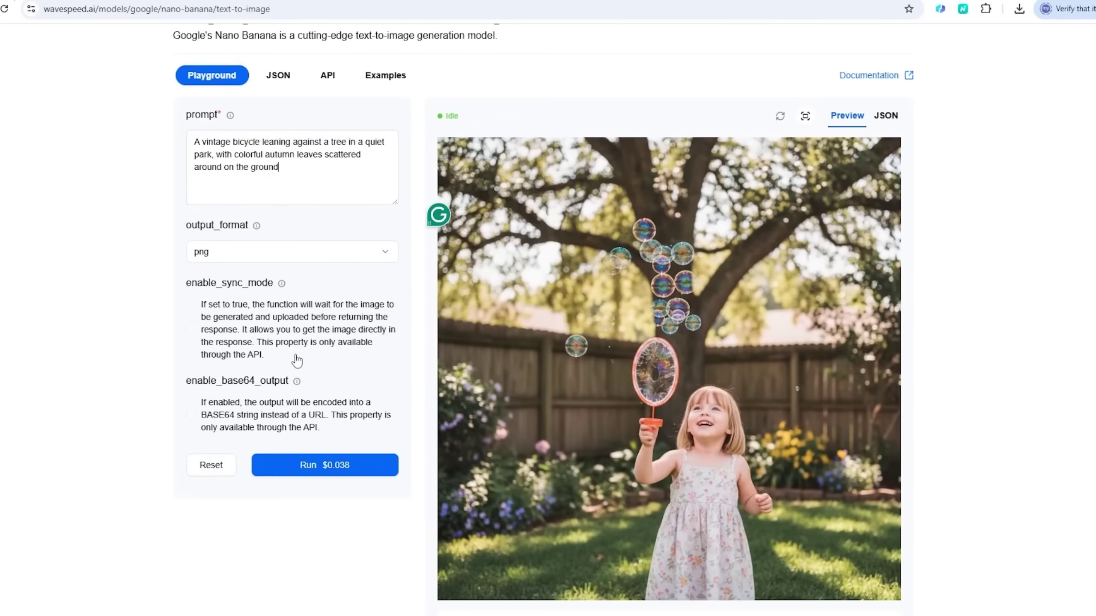
left_click(308, 470)
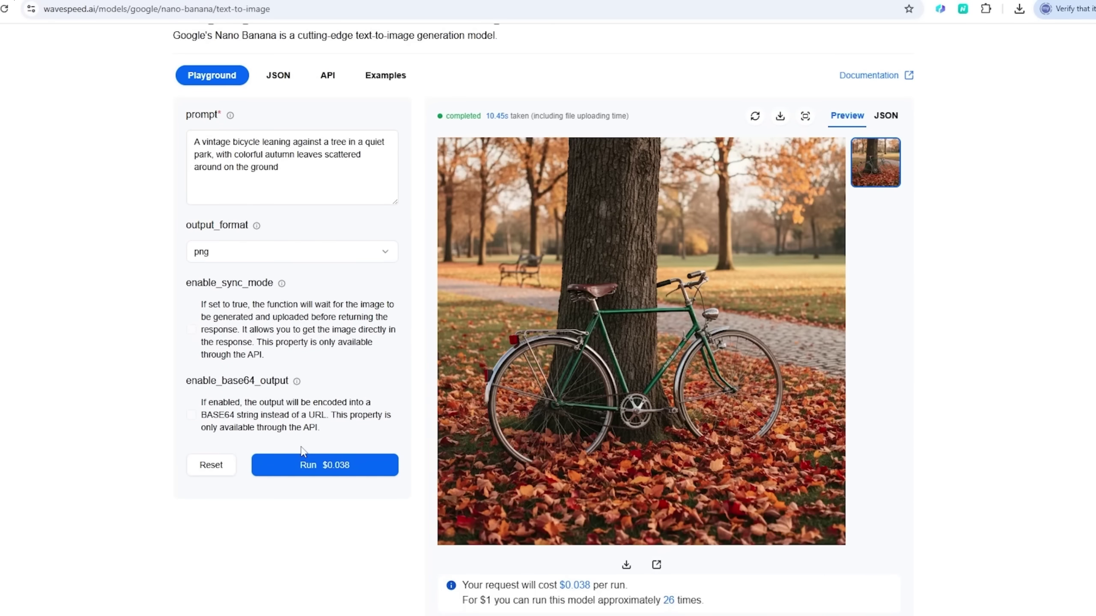
scroll(303, 452, "down", 2)
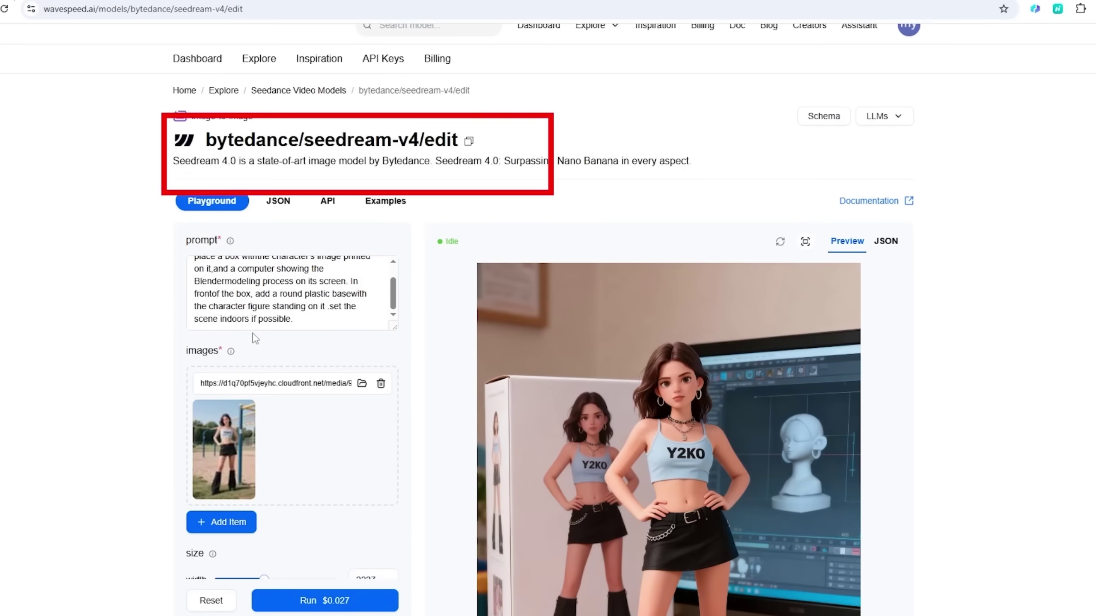
Run seedream-v4/edit on the uploaded photo with the character-figure prompt.
scroll(252, 333, "down", 1)
scroll(547, 346, "down", 5)
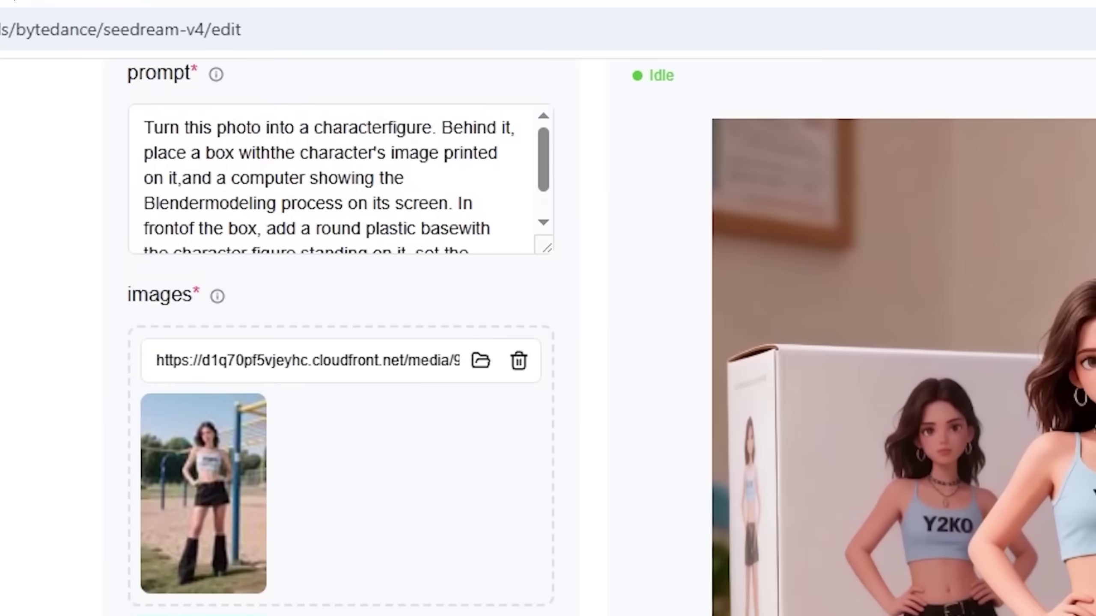
scroll(328, 182, "down", 1)
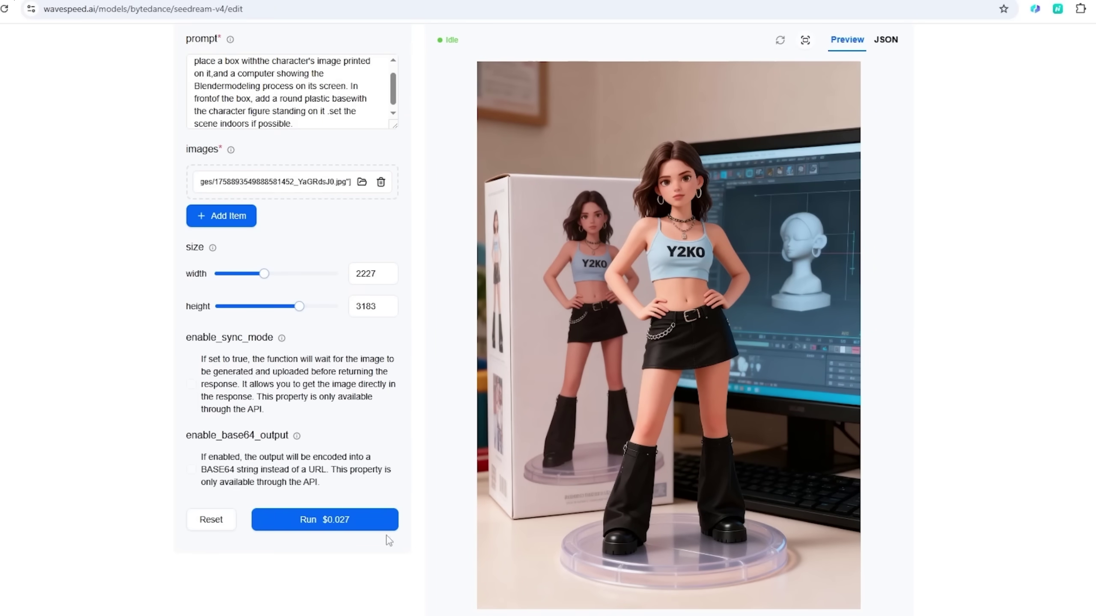
left_click(308, 519)
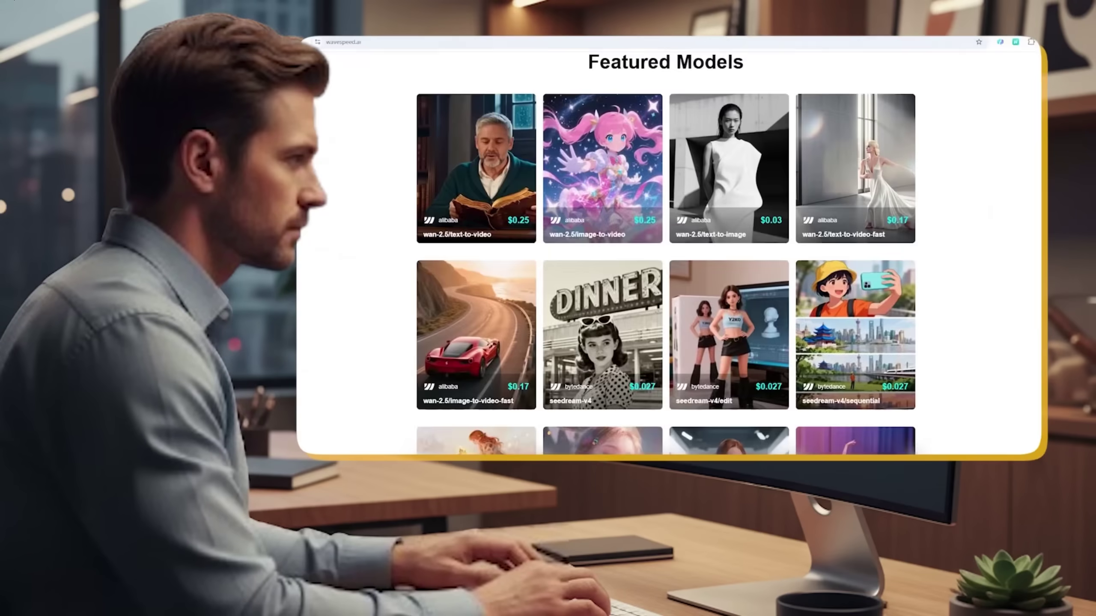
Search 'Seedream' and open bytedance/seedream-v4/sequential for the ball-and-grass image series.
scroll(664, 259, "down", 5)
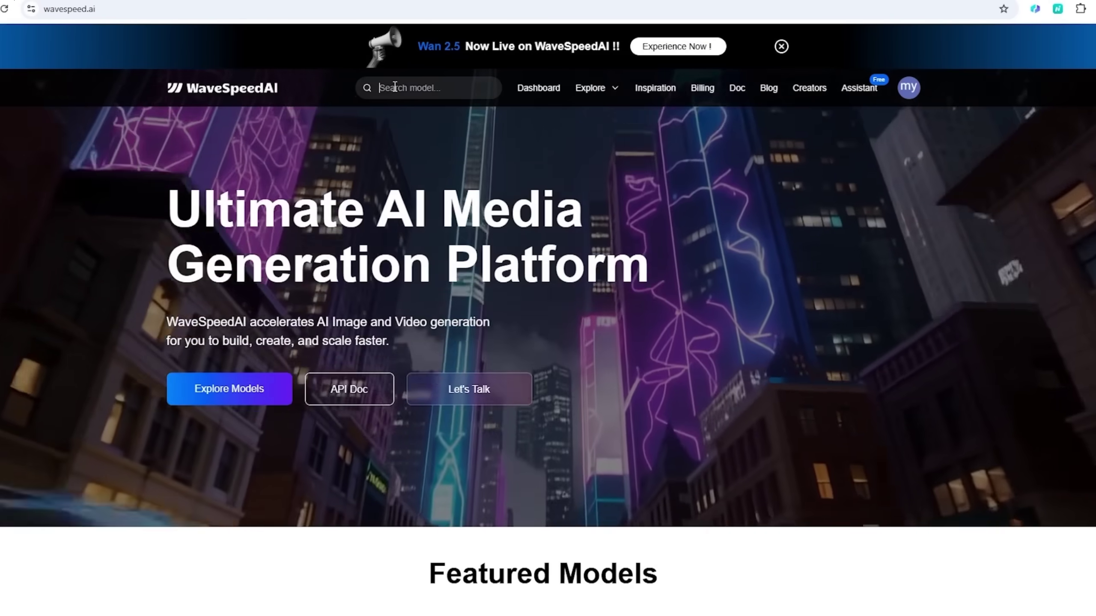
type("Seedream")
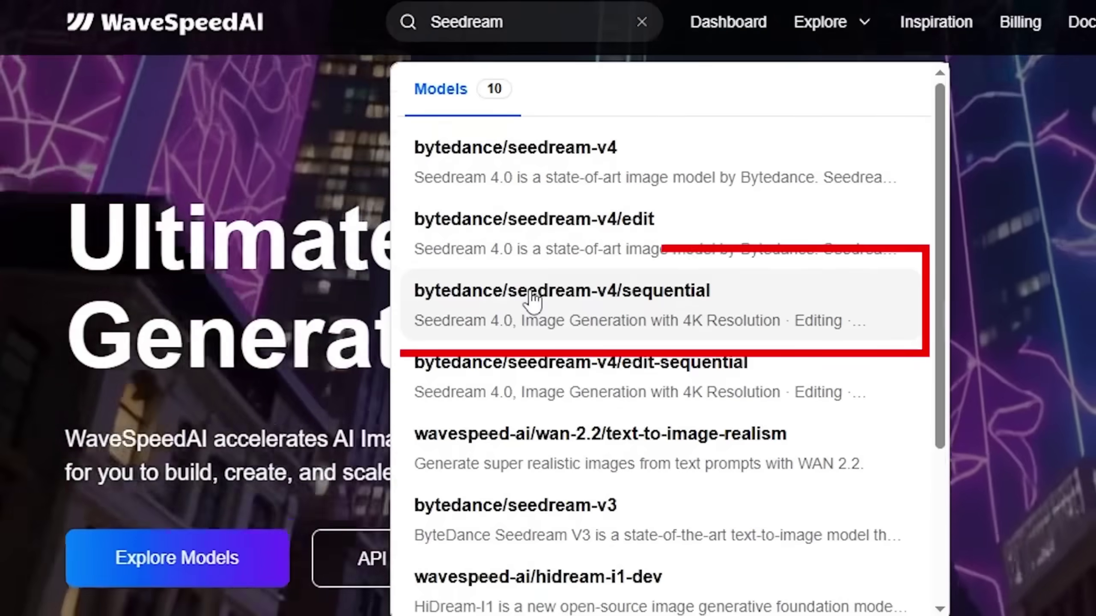
left_click(533, 298)
scroll(548, 319, "down", 10)
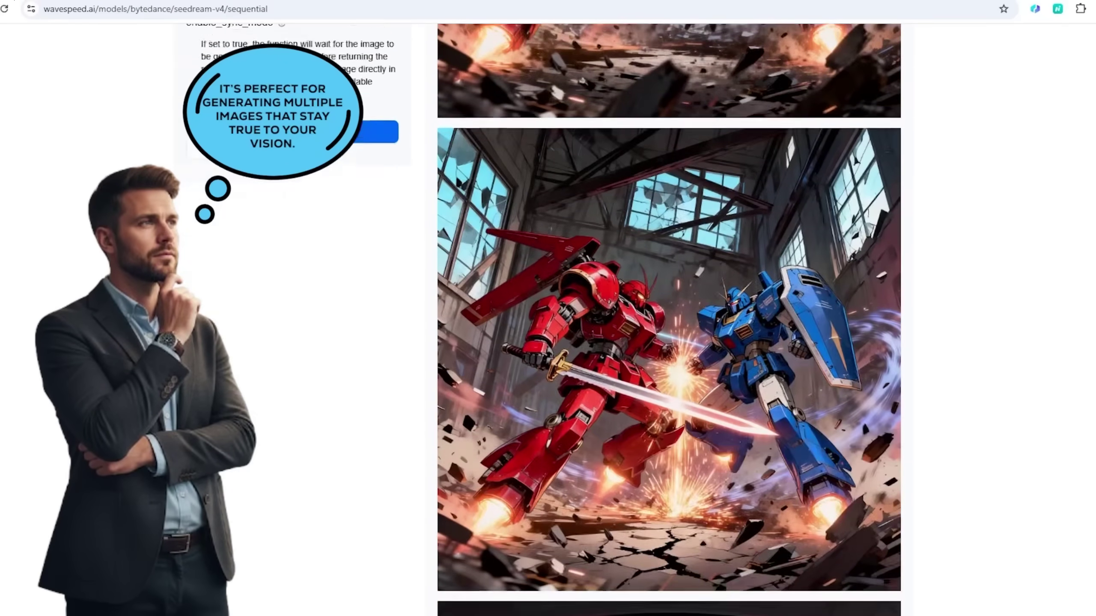
scroll(669, 319, "down", 15)
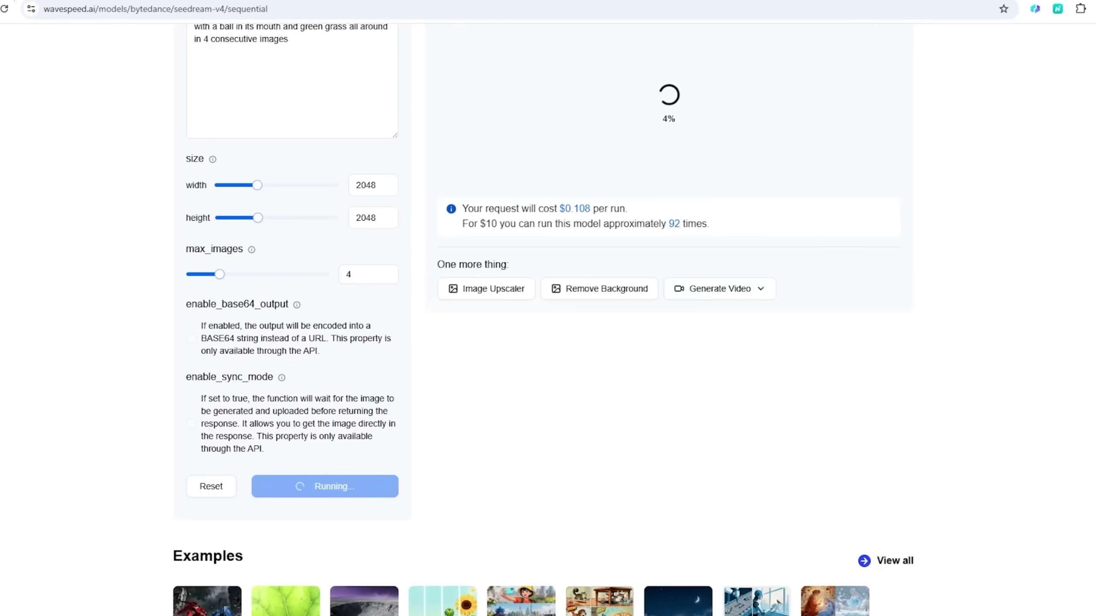
scroll(548, 303, "up", 3)
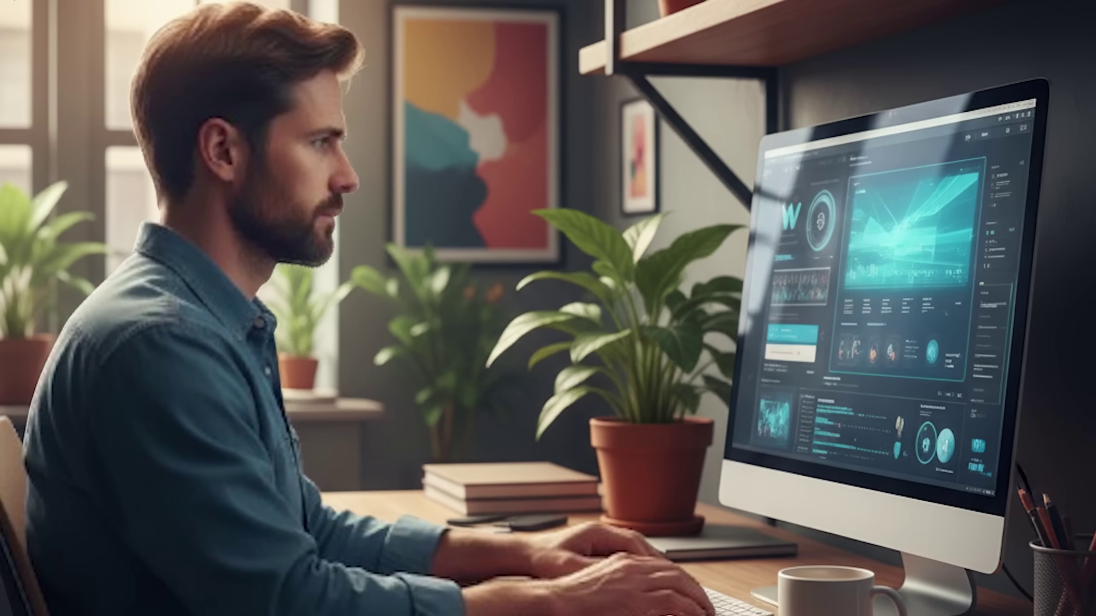
Open bytedance/seedream-v4/edit-sequential and set max_images to 15.
left_click(640, 180)
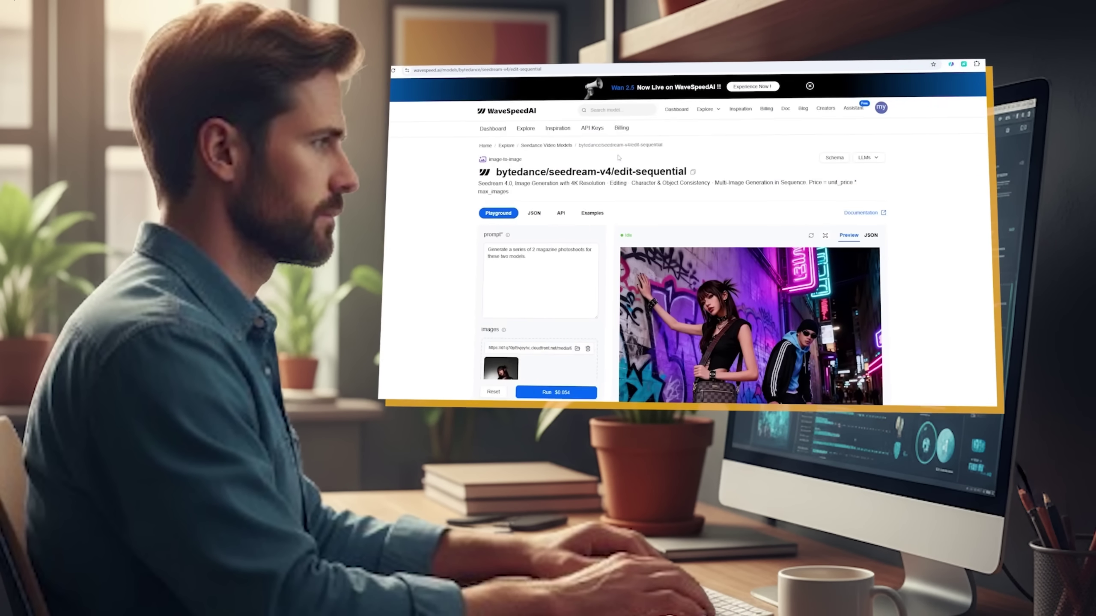
scroll(663, 162, "down", 15)
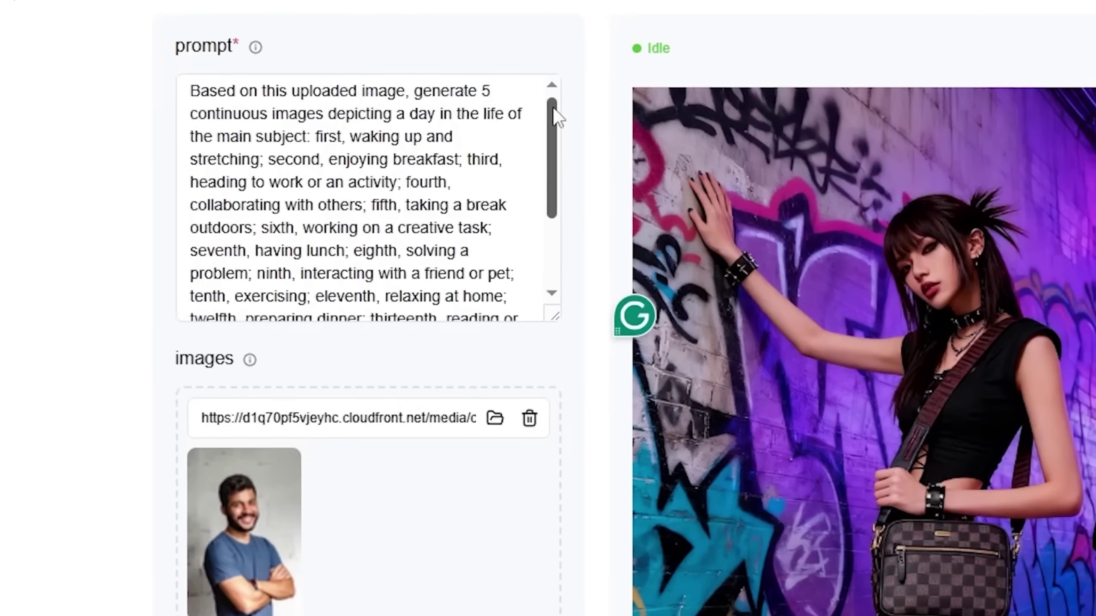
scroll(489, 551, "down", 8)
double_click(489, 551)
type("15")
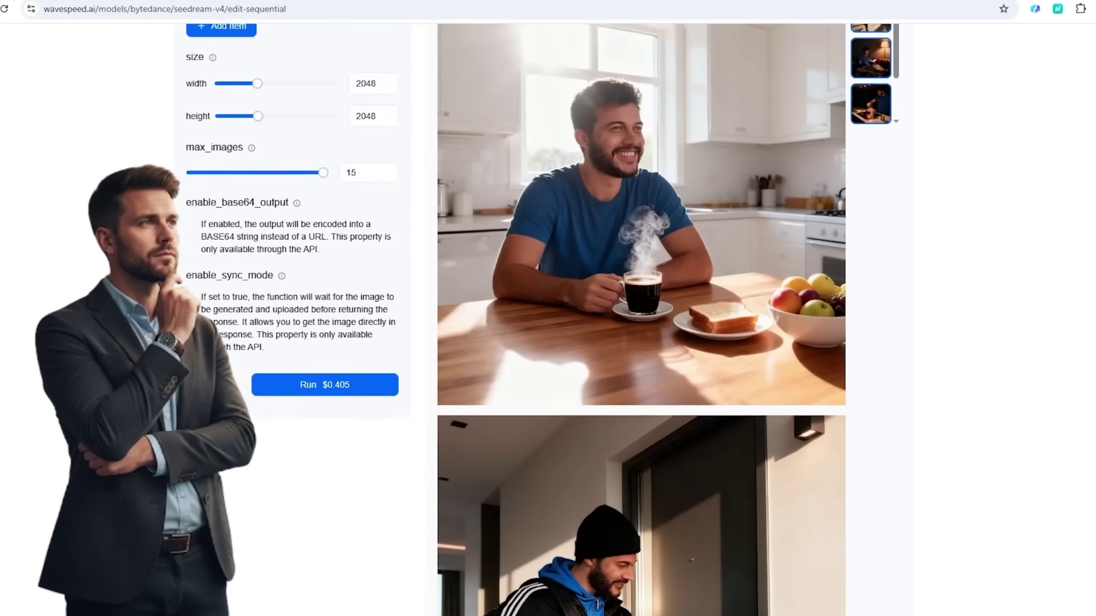
scroll(641, 319, "down", 20)
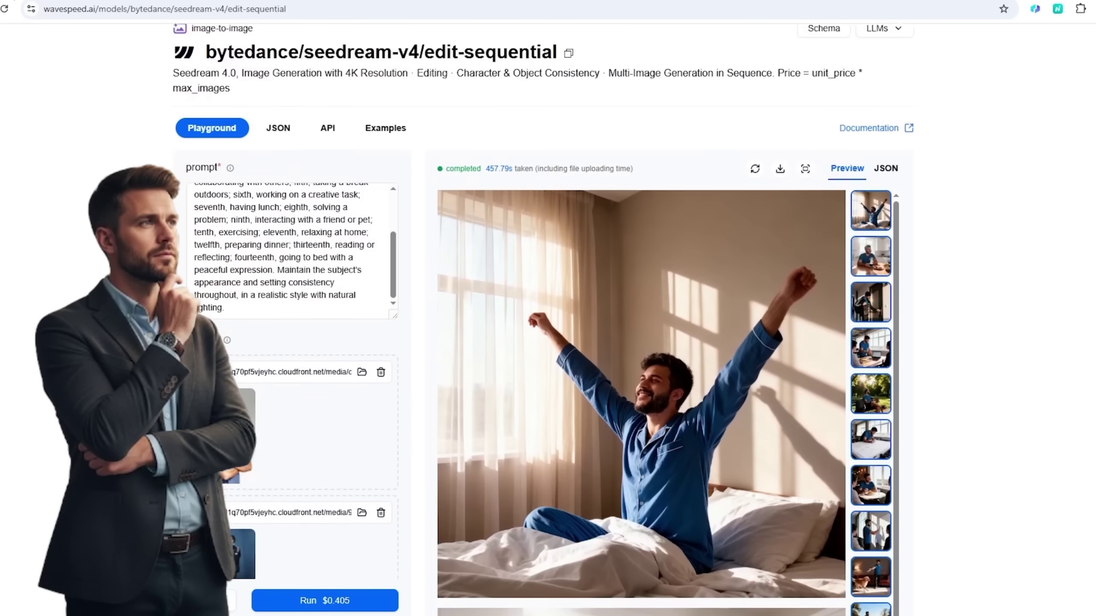
scroll(641, 319, "down", 10)
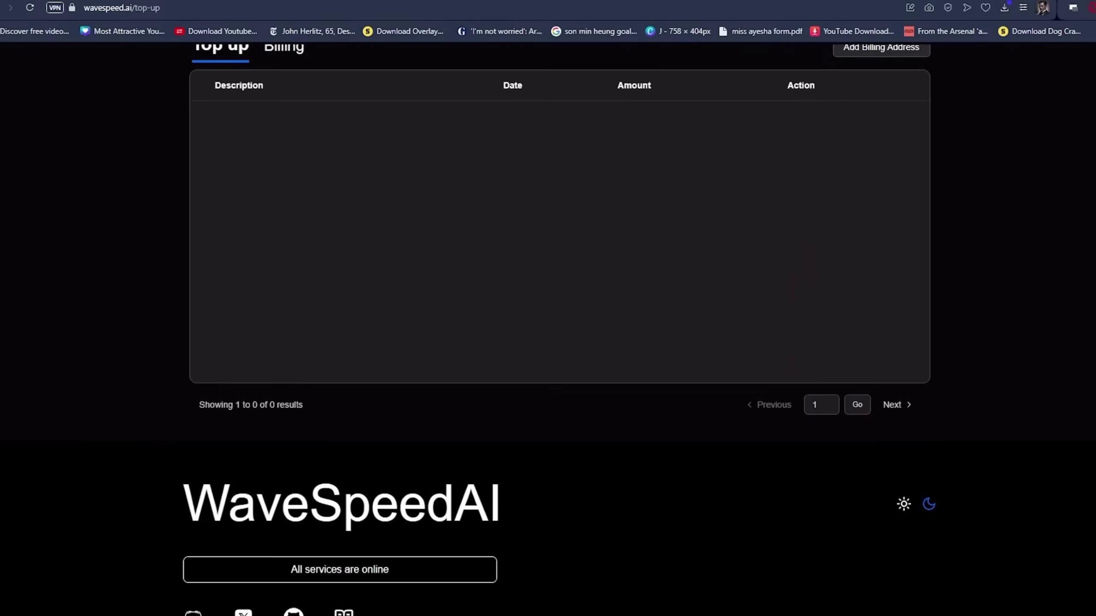
Scroll back up the Billing top-up page showing credit amounts and the $1 balance.
scroll(547, 302, "up", 10)
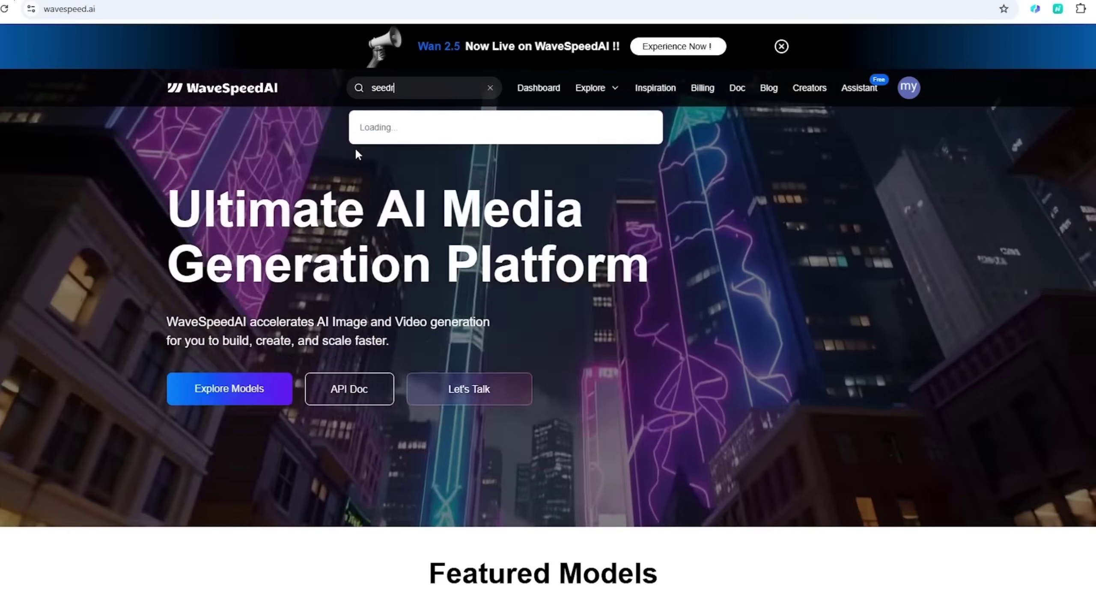
Open bytedance/seedream-v4 and generate the vintage bicycle against a tree in an autumn park.
left_click(355, 147)
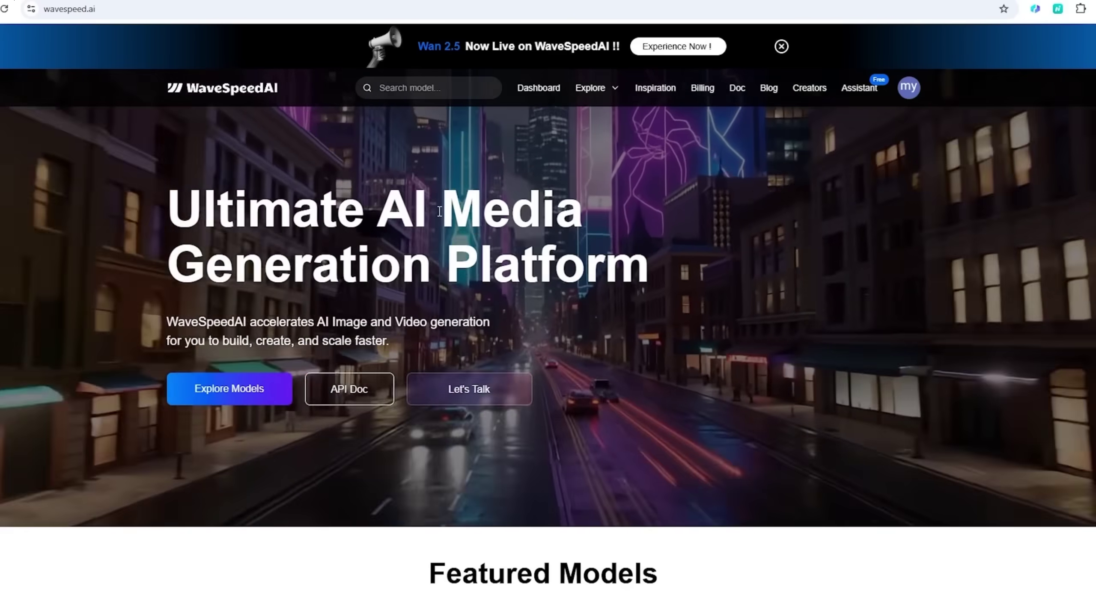
scroll(548, 320, "down", 6)
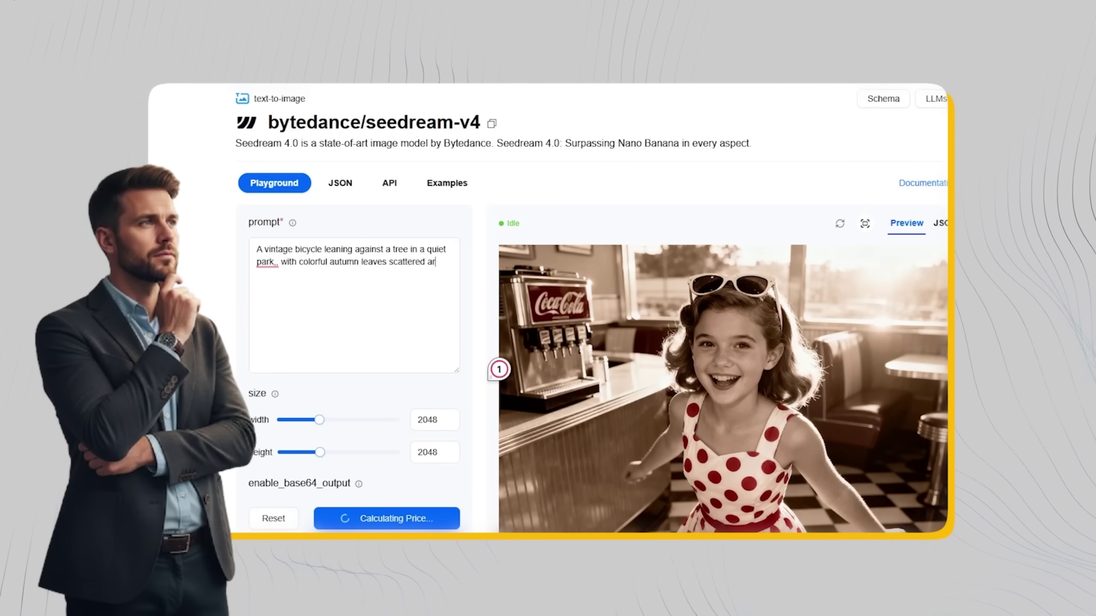
scroll(457, 354, "down", 5)
left_click(380, 479)
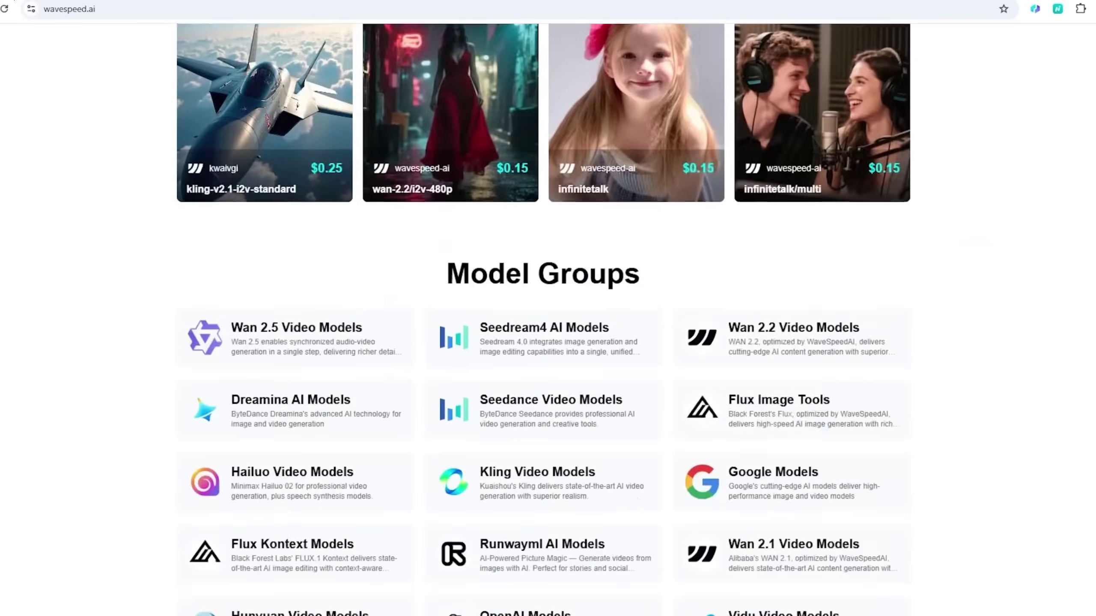
scroll(548, 308, "down", 20)
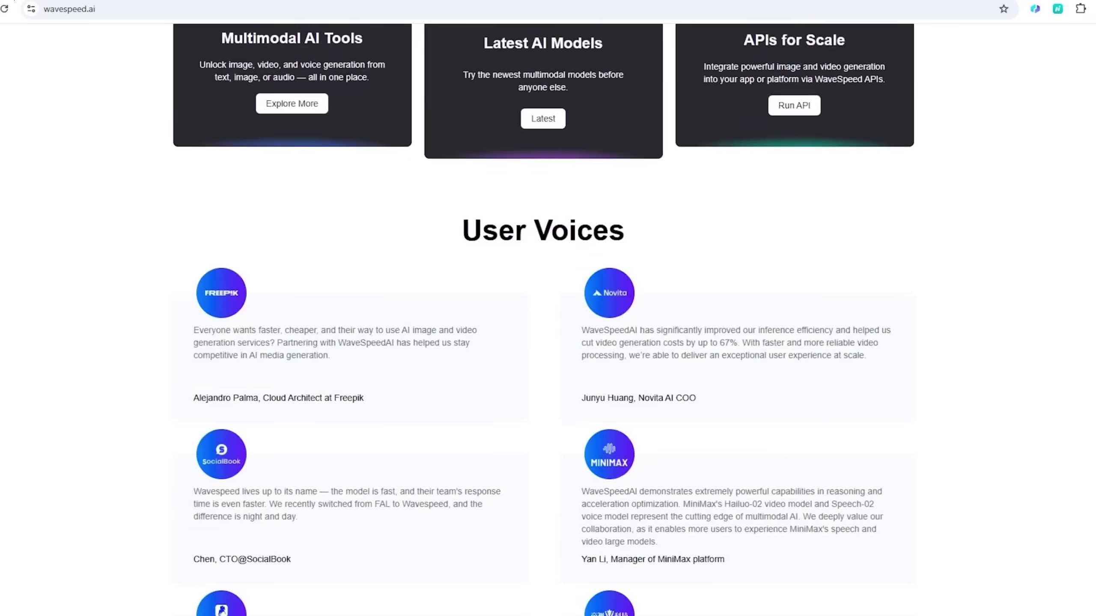